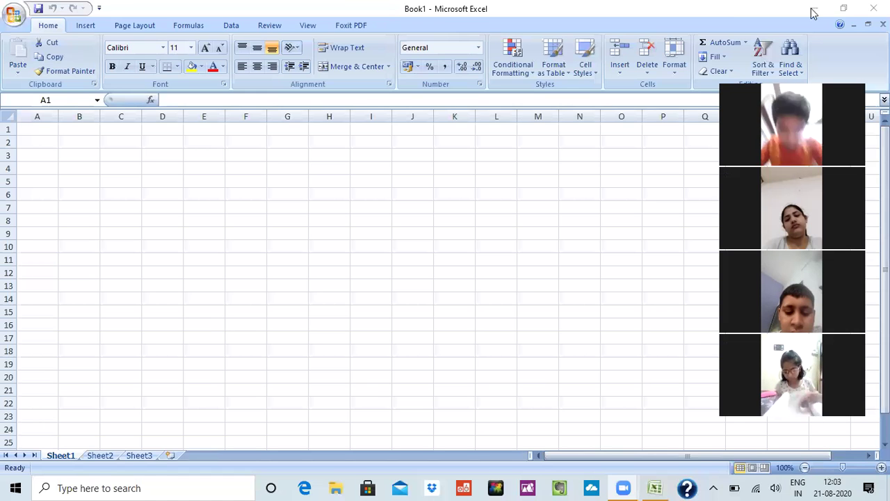
Show the desktop and launch Microsoft Office Excel 2007 from the installed Microsoft Office programs.
{"action": "key", "text": "super+d"}
{"action": "left_click", "coordinate": [16, 486]}
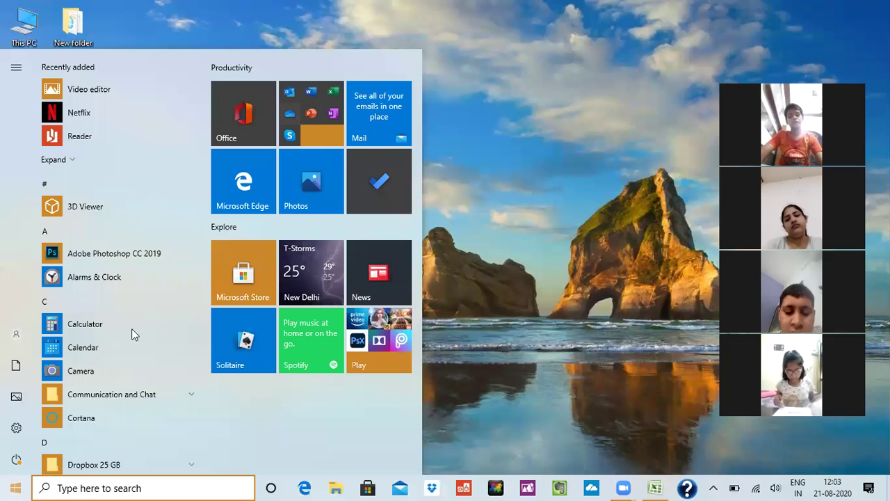
{"action": "scroll", "coordinate": [133, 338], "scroll_direction": "down", "scroll_amount": 3}
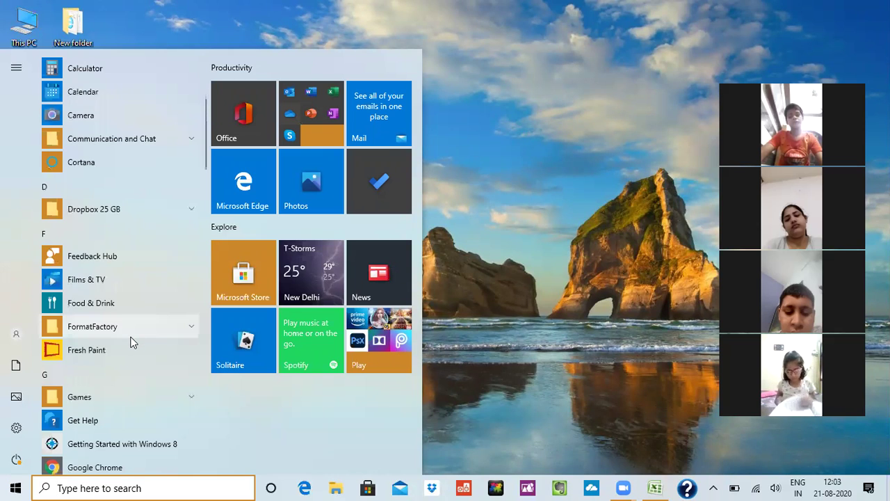
{"action": "scroll", "coordinate": [130, 341], "scroll_direction": "down", "scroll_amount": 4}
{"action": "scroll", "coordinate": [122, 376], "scroll_direction": "down", "scroll_amount": 2}
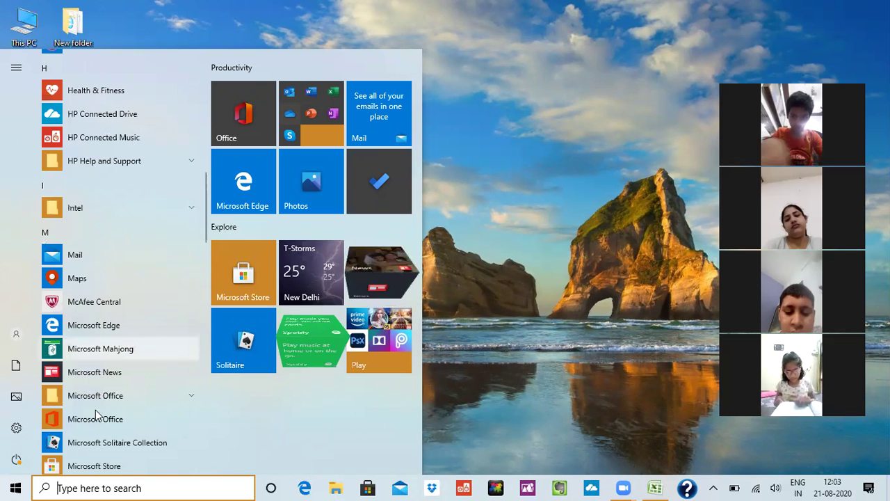
{"action": "left_click", "coordinate": [99, 400]}
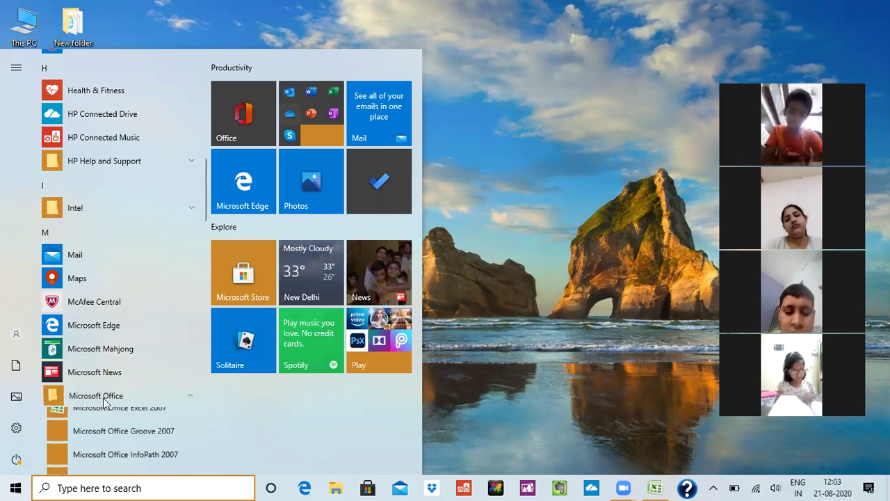
{"action": "scroll", "coordinate": [103, 398], "scroll_direction": "down", "scroll_amount": 2}
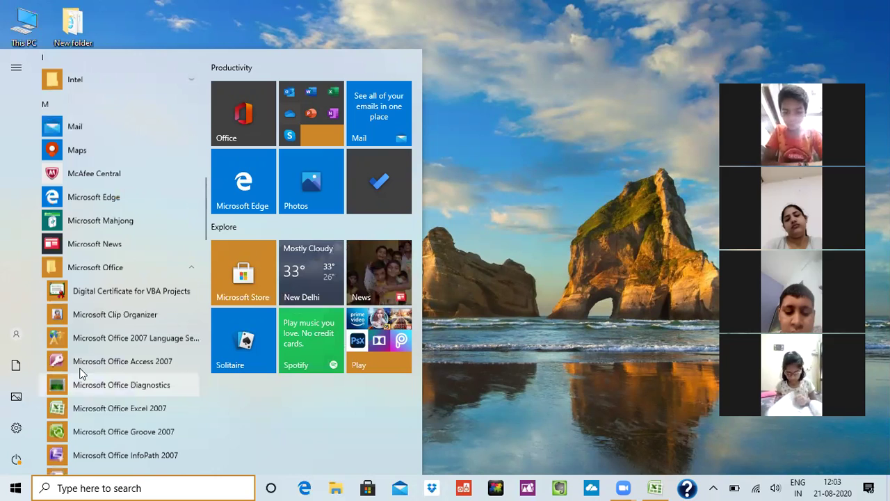
{"action": "scroll", "coordinate": [105, 376], "scroll_direction": "down", "scroll_amount": 1}
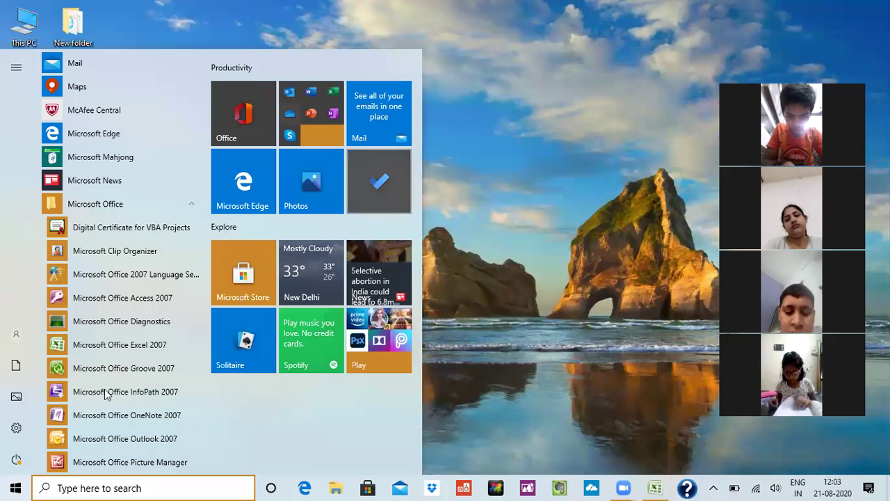
{"action": "left_click", "coordinate": [128, 346]}
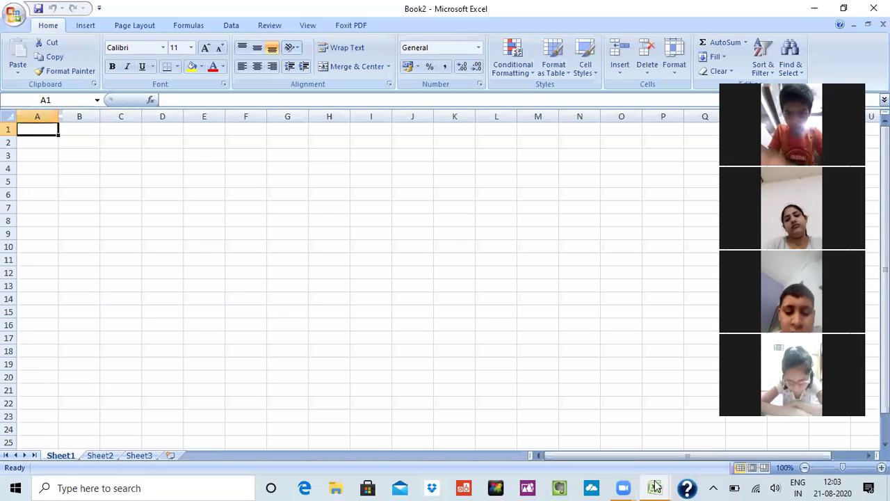
Switch to the Book1 workbook and save it as an Excel Workbook named "class 6th" in the OneDrive Documents folder.
{"action": "left_click", "coordinate": [655, 487]}
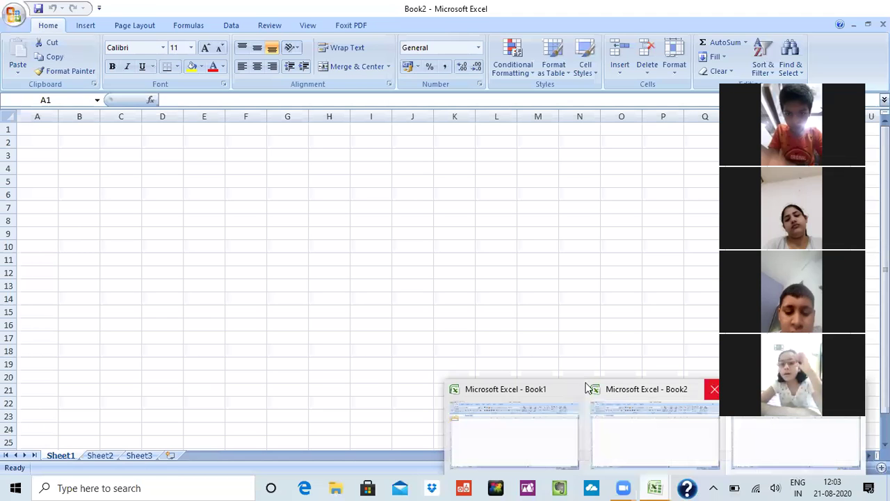
{"action": "left_click", "coordinate": [644, 429]}
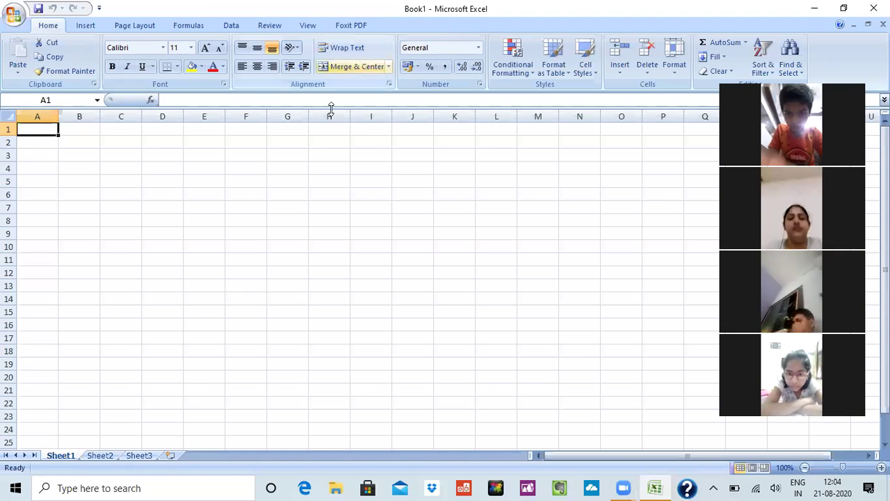
{"action": "left_click", "coordinate": [40, 128]}
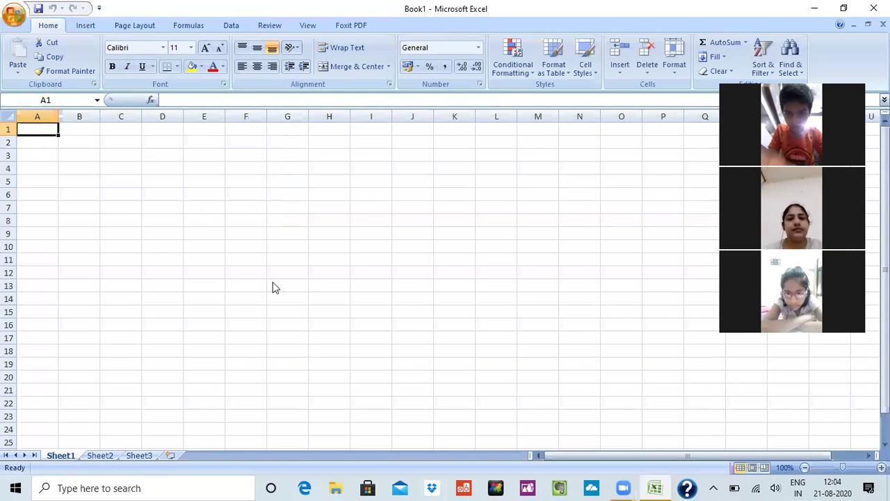
{"action": "key", "text": "BackSpace"}
{"action": "type", "text": "class 6th"}
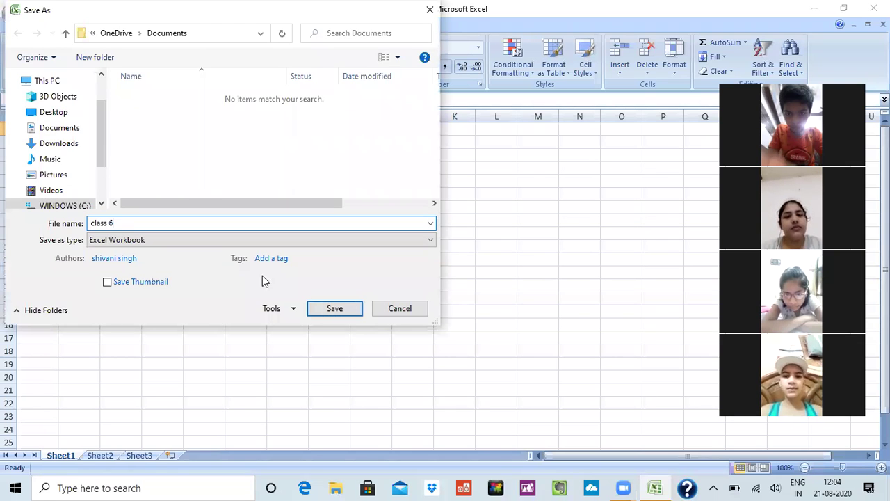
{"action": "left_click", "coordinate": [334, 308]}
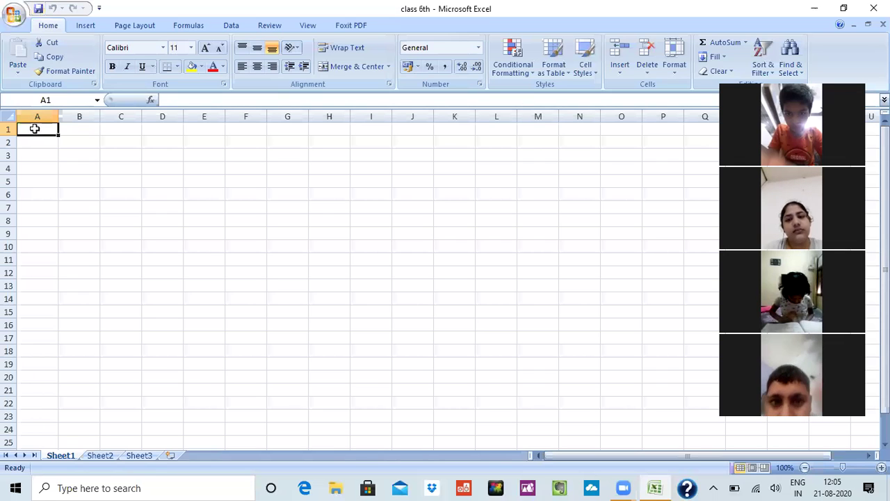
Enter the sample text "ghytg" in cell A1 of Sheet1, keeping that cell selected.
{"action": "type", "text": "ghy"}
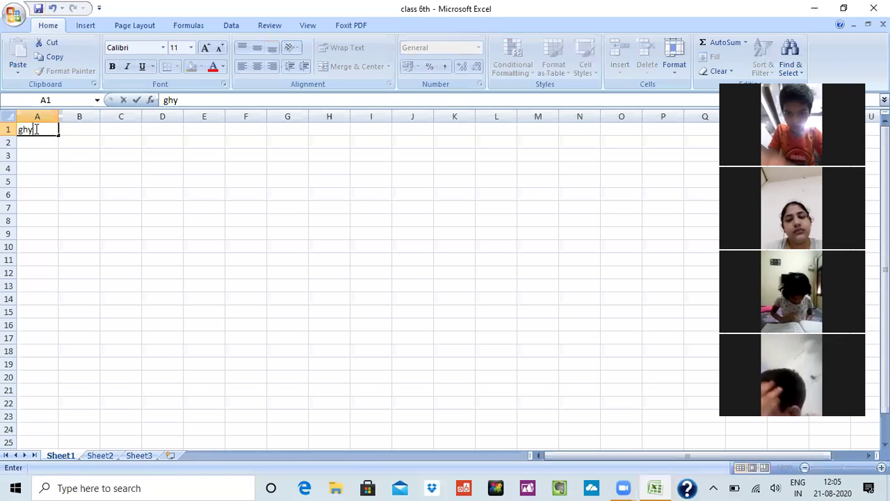
{"action": "type", "text": "tg"}
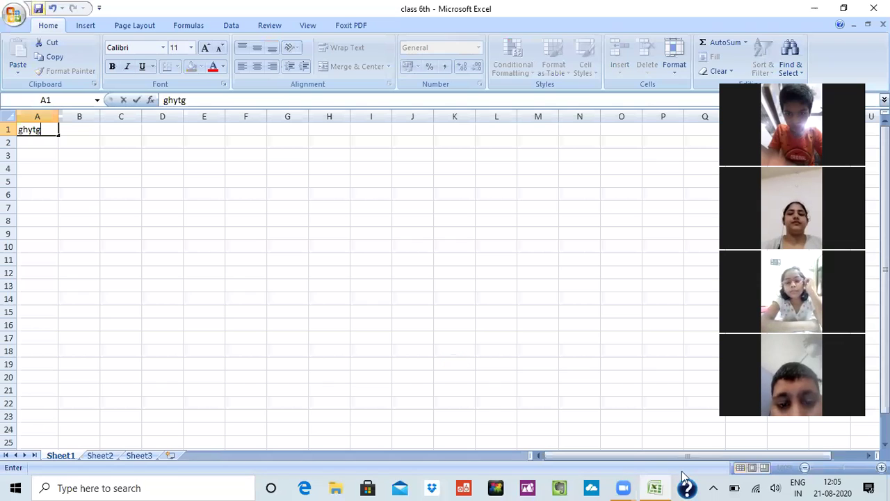
{"action": "key", "text": "ctrl+Return"}
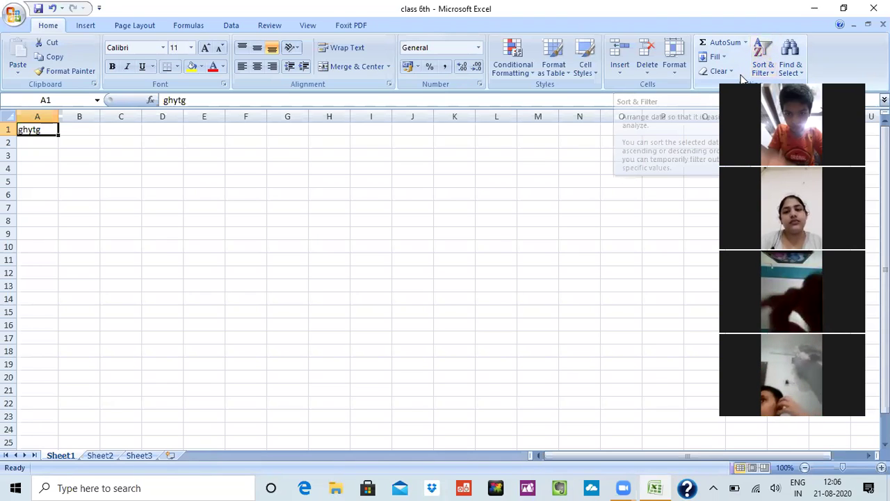
{"action": "left_click", "coordinate": [88, 26]}
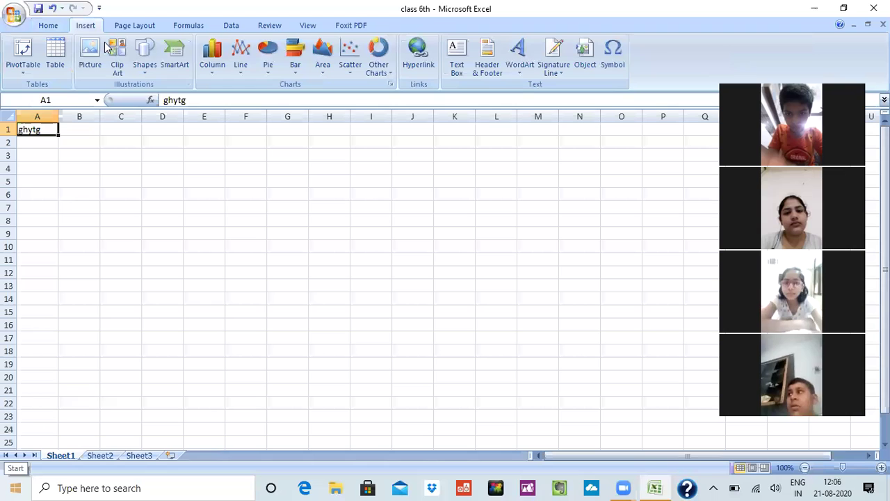
{"action": "scroll", "coordinate": [137, 66], "scroll_direction": "down", "scroll_amount": 1}
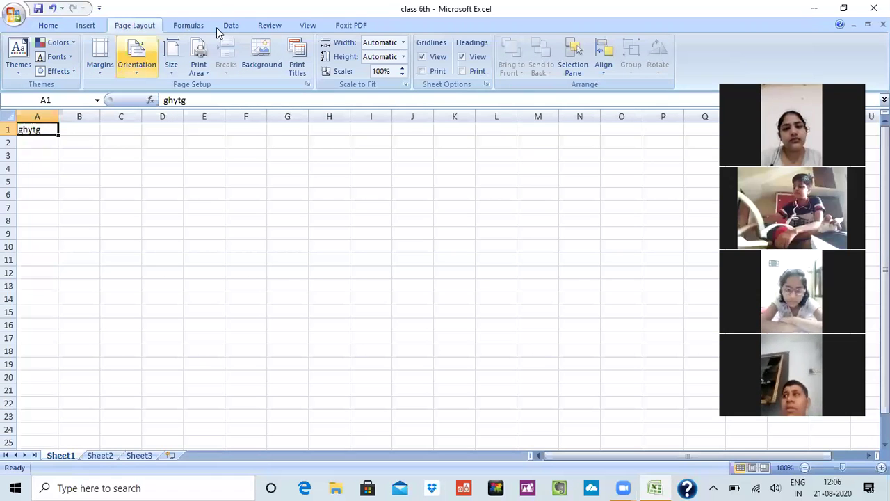
{"action": "scroll", "coordinate": [234, 49], "scroll_direction": "down", "scroll_amount": 1}
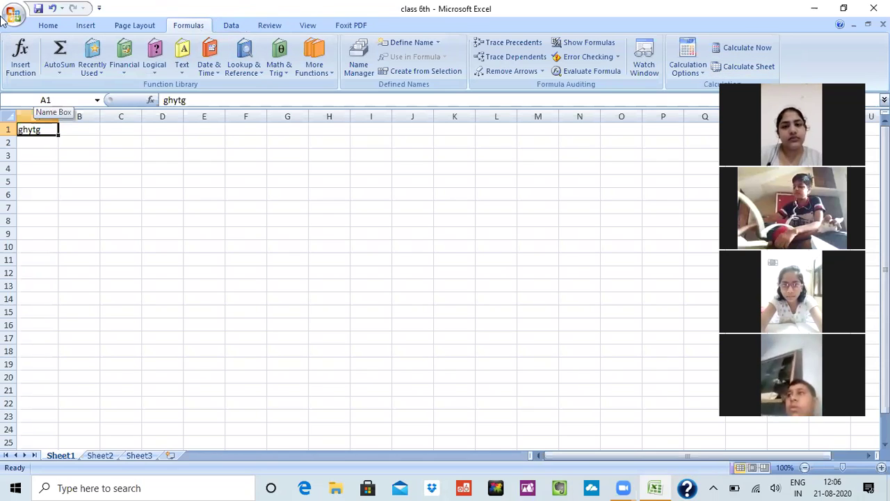
Select cells H1, B2, D3 and J12 in turn to examine their addresses and contents.
{"action": "left_click", "coordinate": [42, 99]}
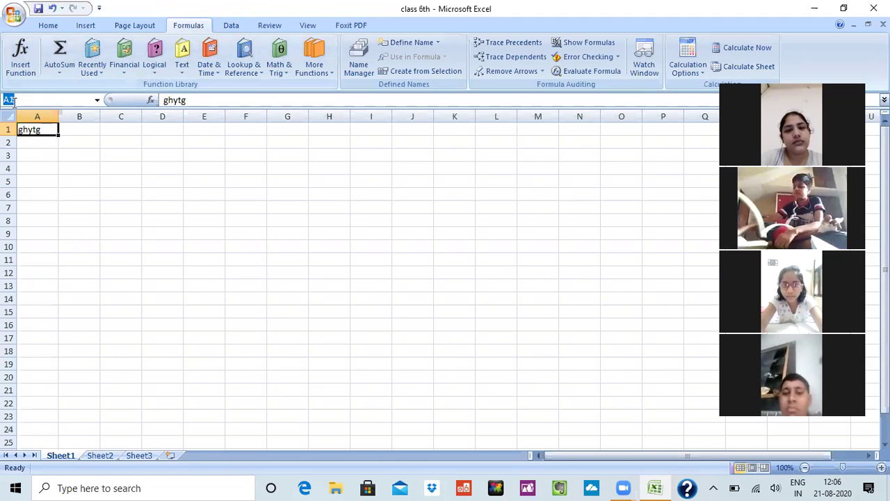
{"action": "left_click", "coordinate": [169, 208]}
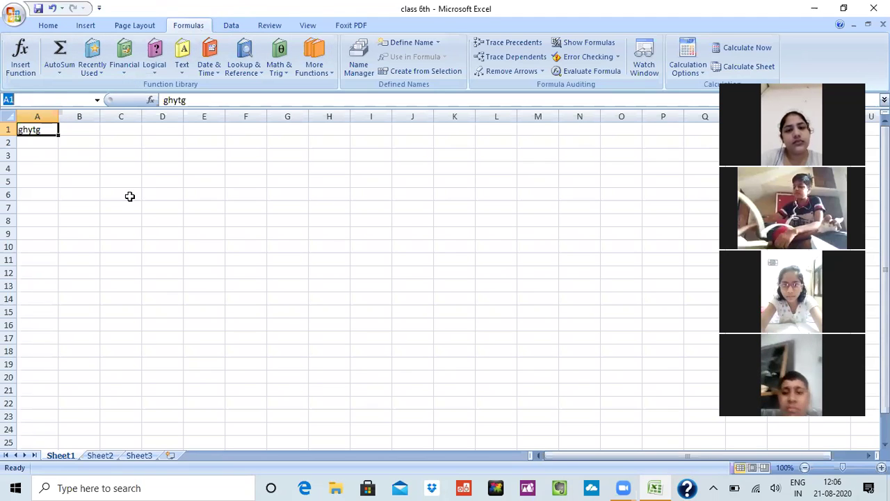
{"action": "left_click", "coordinate": [329, 130]}
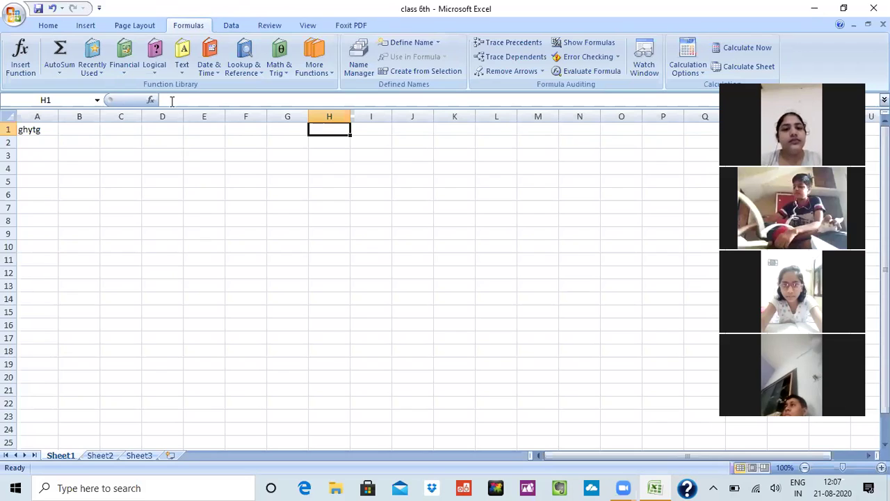
{"action": "left_click", "coordinate": [258, 100]}
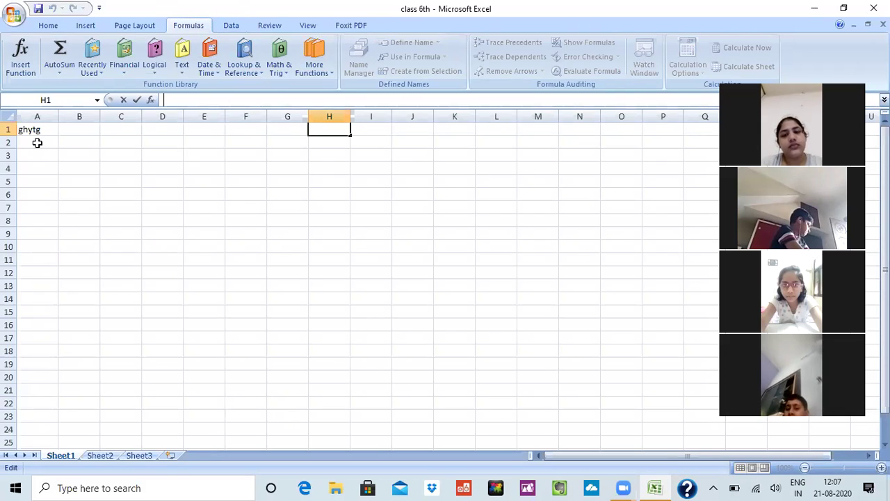
{"action": "left_click", "coordinate": [75, 142]}
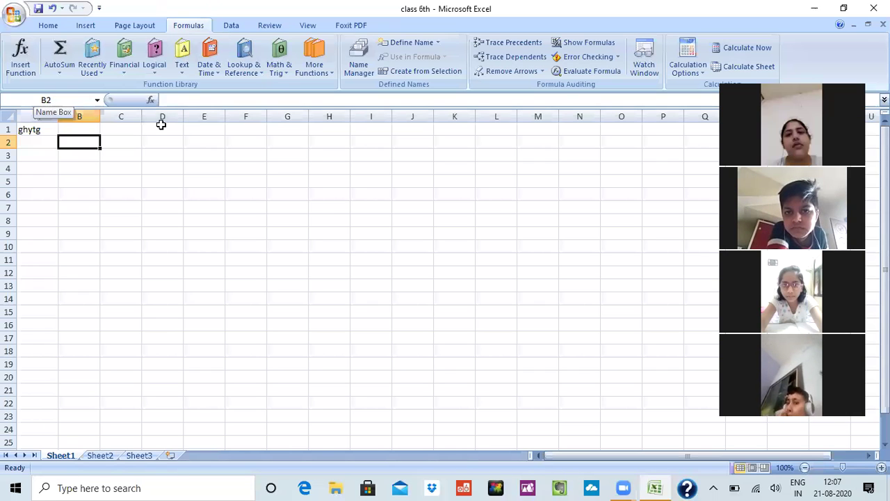
{"action": "left_click", "coordinate": [170, 159]}
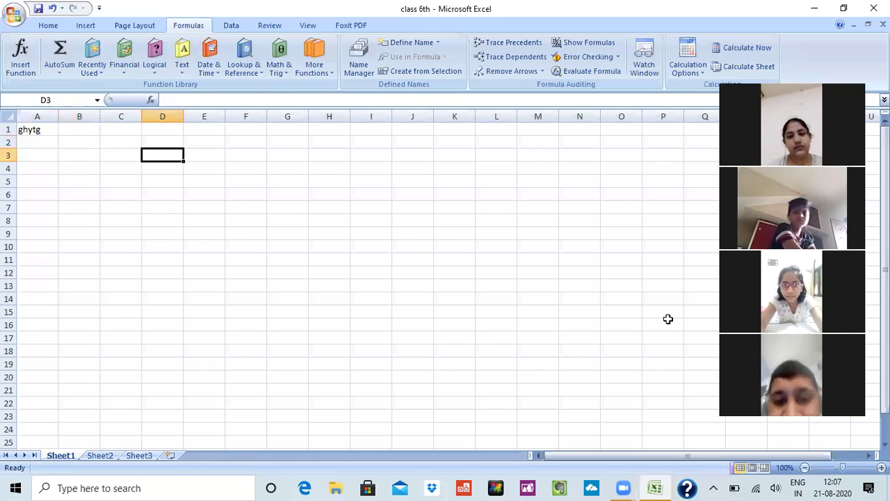
{"action": "left_click", "coordinate": [424, 270]}
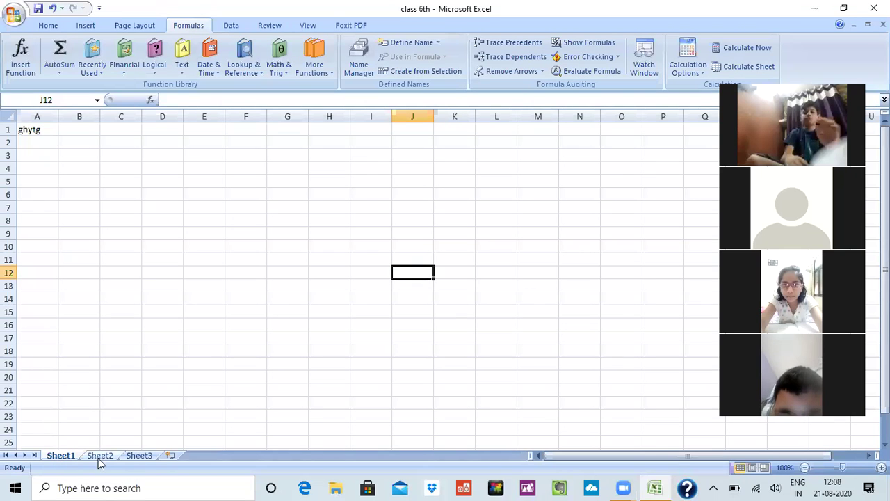
View Sheet2 and Sheet3 of the workbook and return to Sheet1.
{"action": "key", "text": "ctrl+Page_Down"}
{"action": "key", "text": "ctrl+Page_Down"}
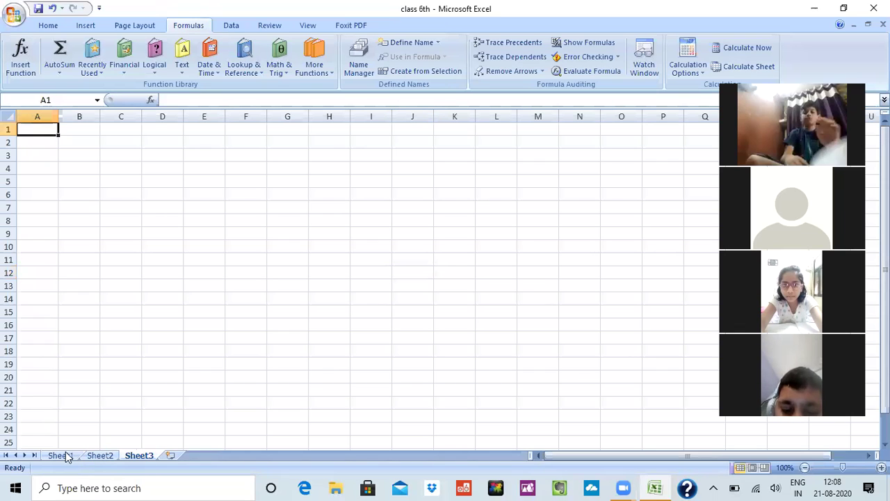
{"action": "left_click", "coordinate": [66, 455]}
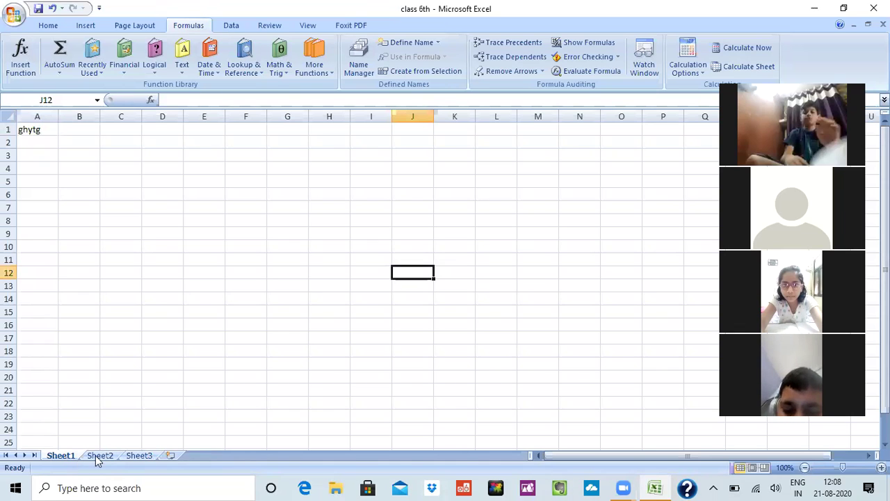
Enter the number 1048576 in cell E4 of Sheet3 and finish on cell E113.
{"action": "left_click", "coordinate": [131, 459]}
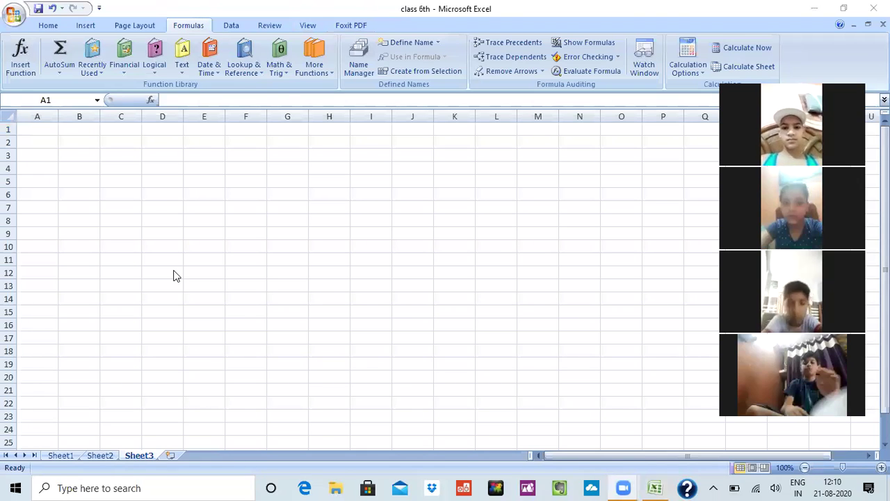
{"action": "left_click", "coordinate": [202, 170]}
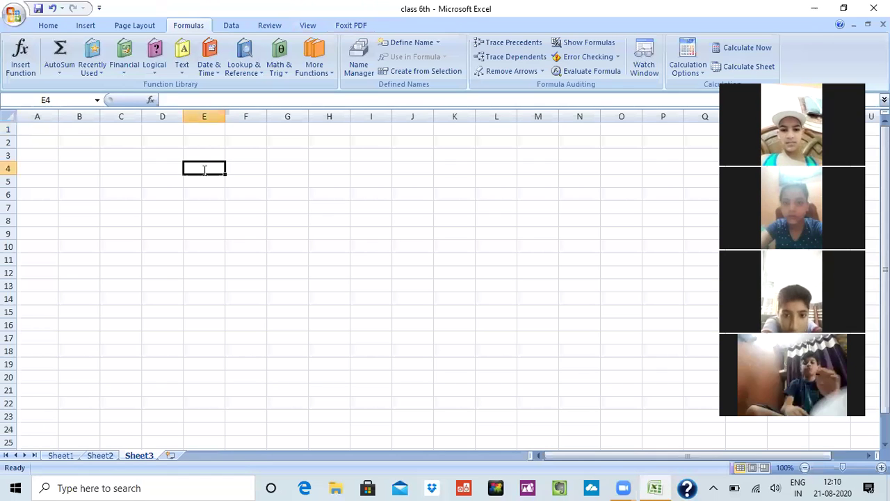
{"action": "type", "text": "1"}
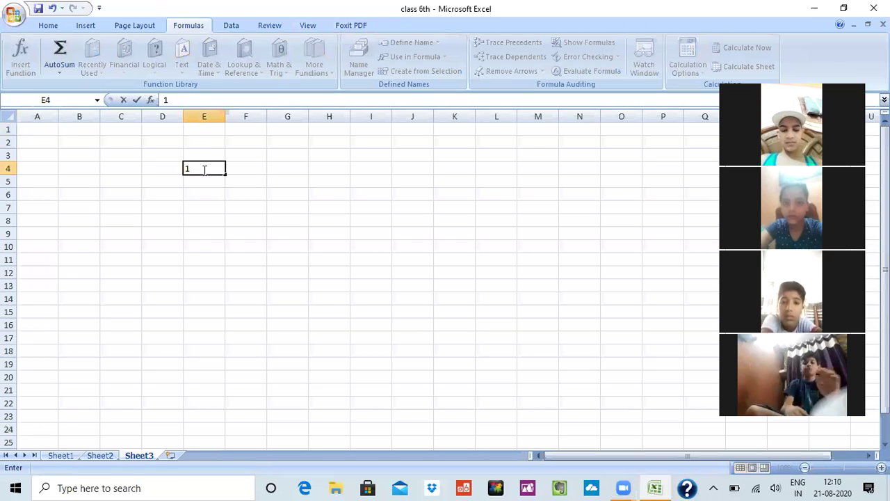
{"action": "type", "text": "04857"}
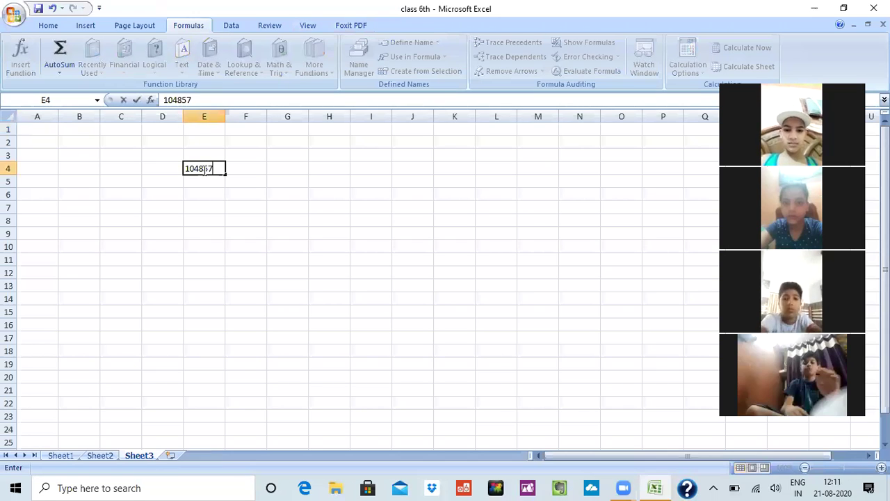
{"action": "type", "text": "6"}
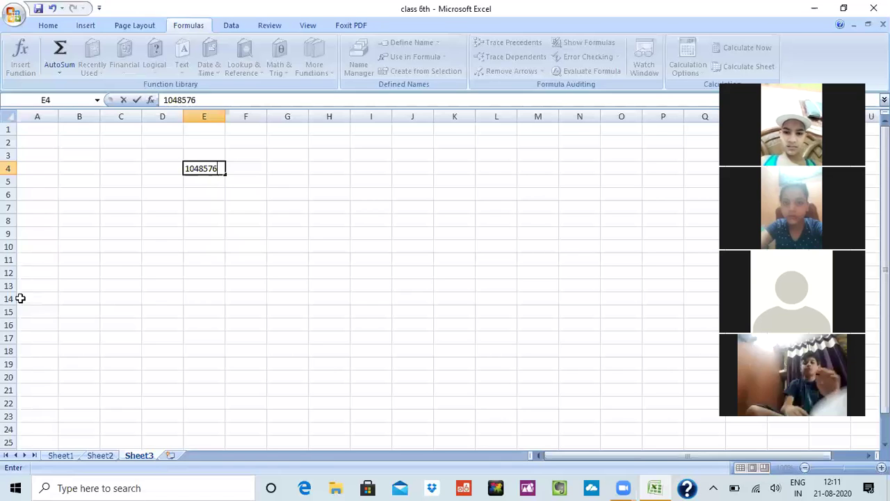
{"action": "scroll", "coordinate": [17, 296], "scroll_direction": "down", "scroll_amount": 20}
{"action": "scroll", "coordinate": [18, 296], "scroll_direction": "down", "scroll_amount": 20}
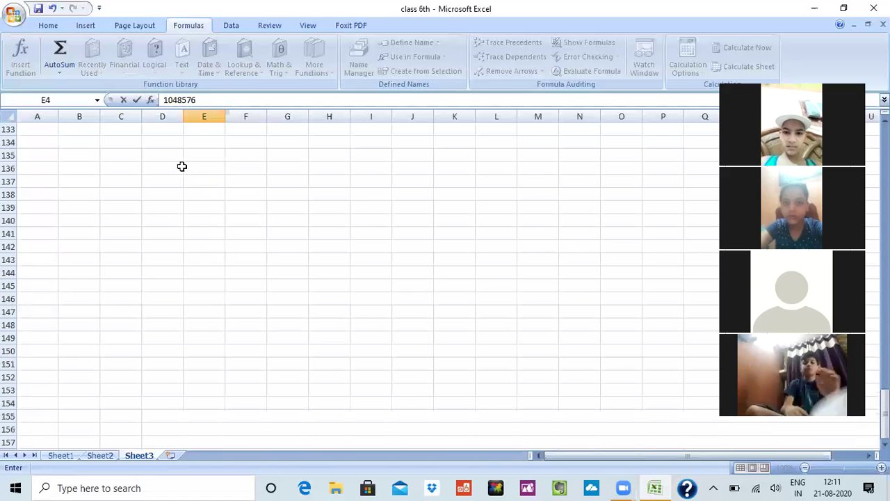
{"action": "scroll", "coordinate": [182, 166], "scroll_direction": "up", "scroll_amount": 9}
{"action": "left_click", "coordinate": [204, 100]}
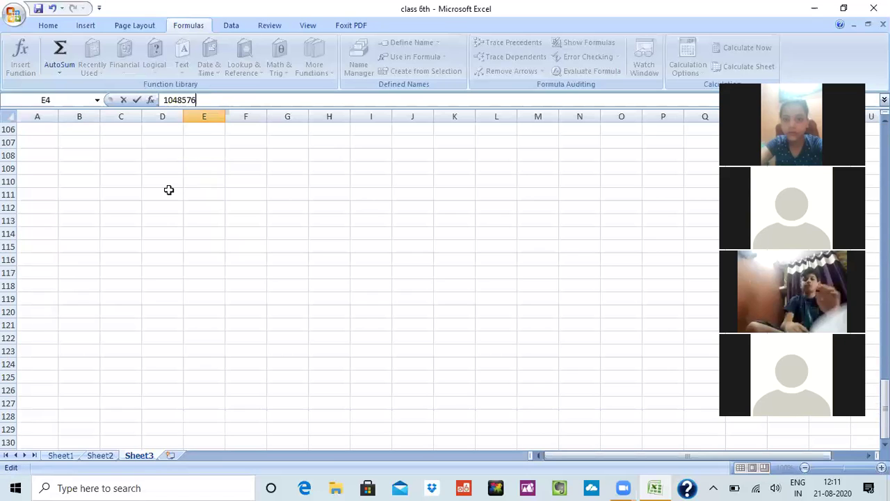
{"action": "left_click", "coordinate": [189, 220]}
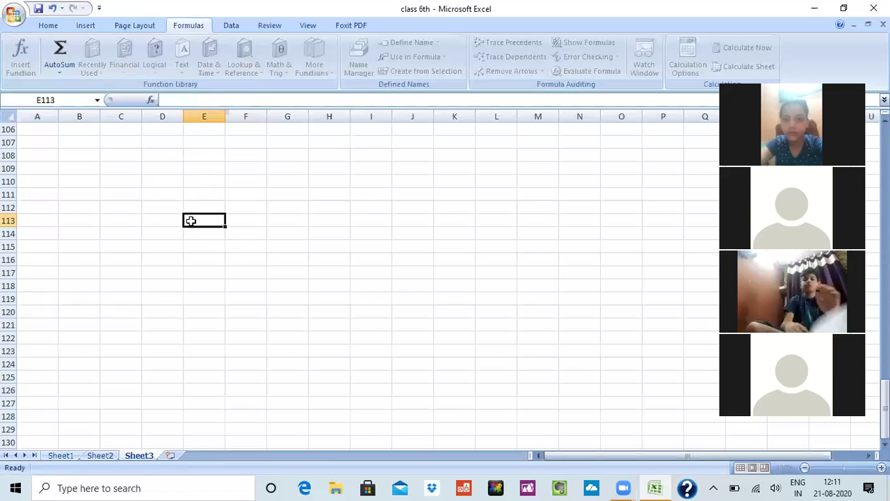
Enter the heading "S. No" in cell A1 and "name" in cell B1 of Sheet3.
{"action": "scroll", "coordinate": [208, 202], "scroll_direction": "up", "scroll_amount": 20}
{"action": "scroll", "coordinate": [209, 177], "scroll_direction": "up", "scroll_amount": 5}
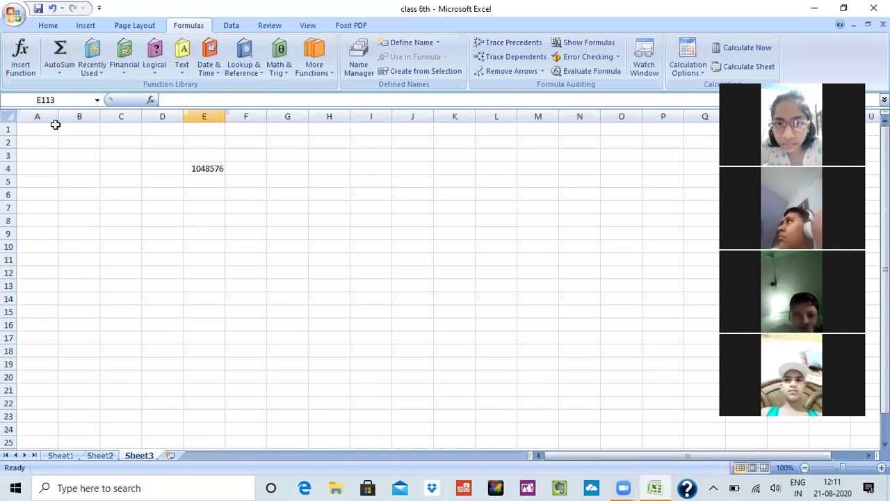
{"action": "key", "text": "ctrl+Home"}
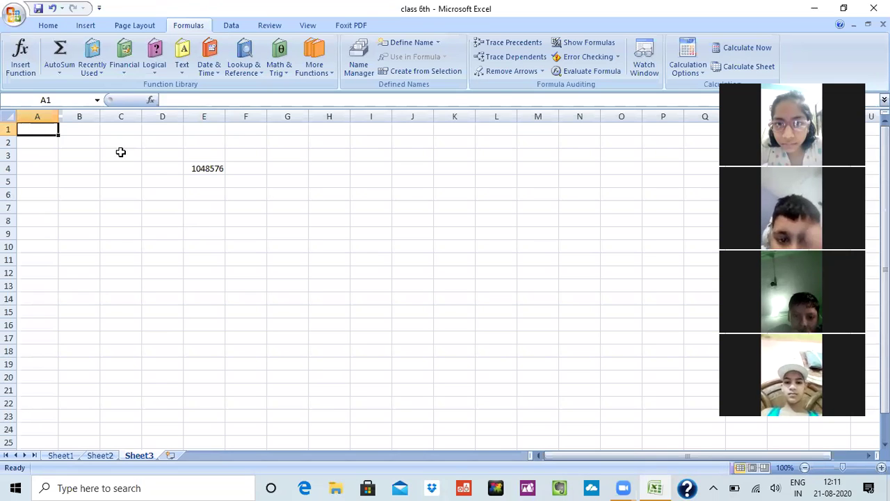
{"action": "type", "text": "S"}
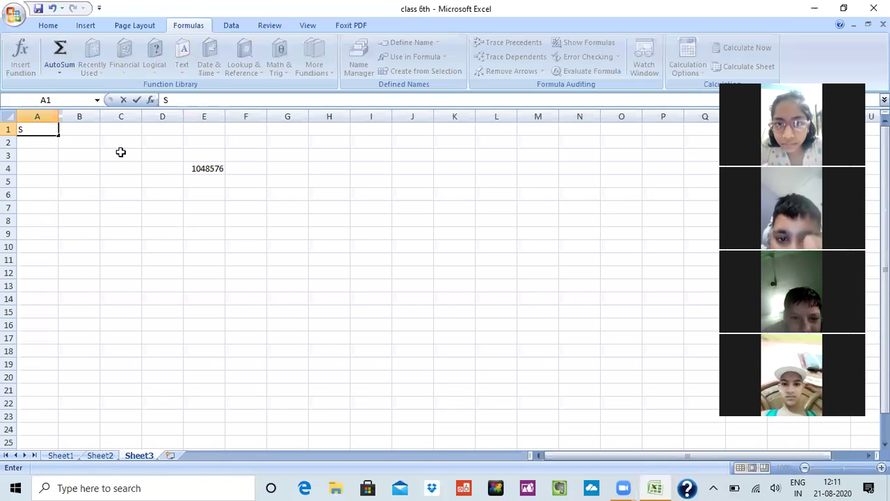
{"action": "type", "text": ". no"}
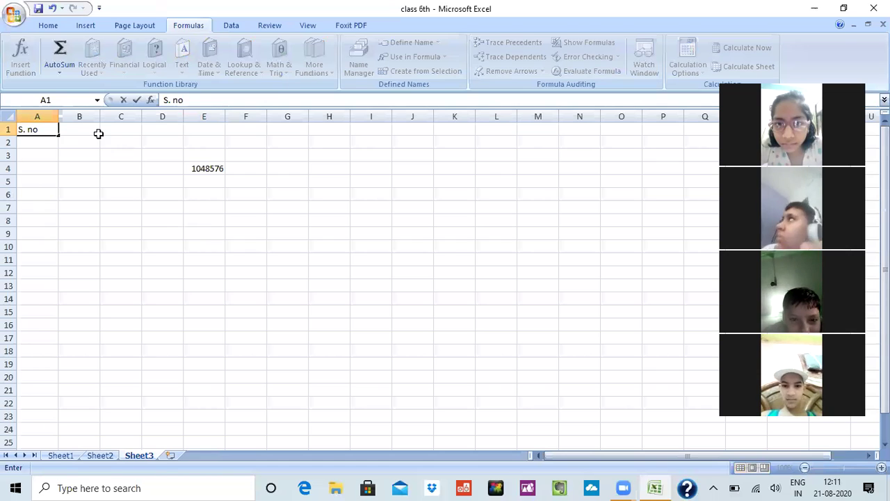
{"action": "key", "text": "Tab"}
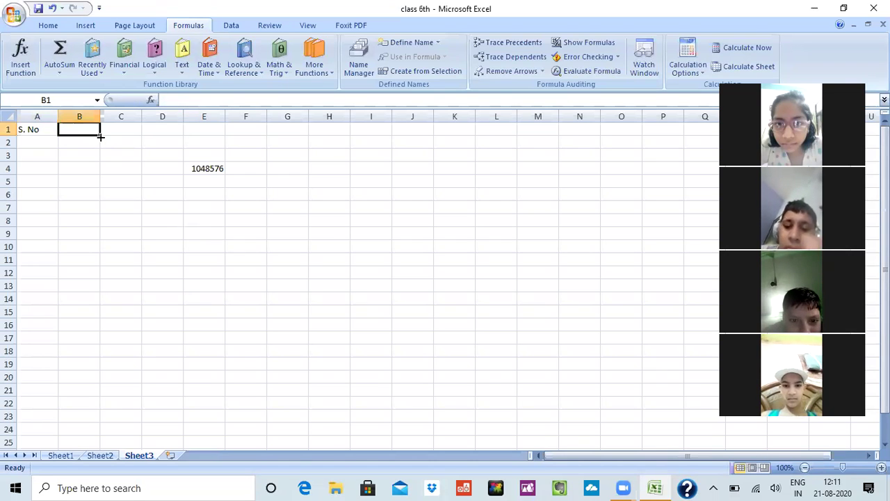
{"action": "type", "text": "name"}
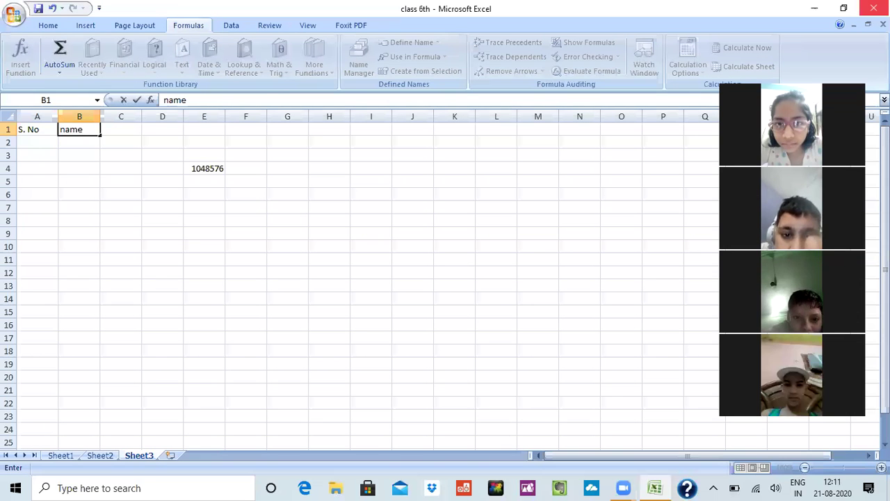
Enter the serial number 1 in cell A2 and 2 in cell A3.
{"action": "left_click", "coordinate": [32, 144]}
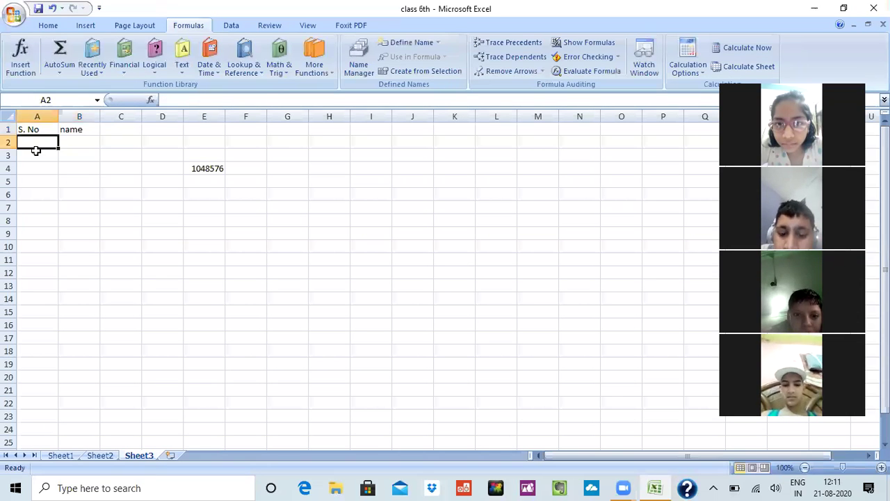
{"action": "type", "text": "1"}
{"action": "left_click", "coordinate": [37, 157]}
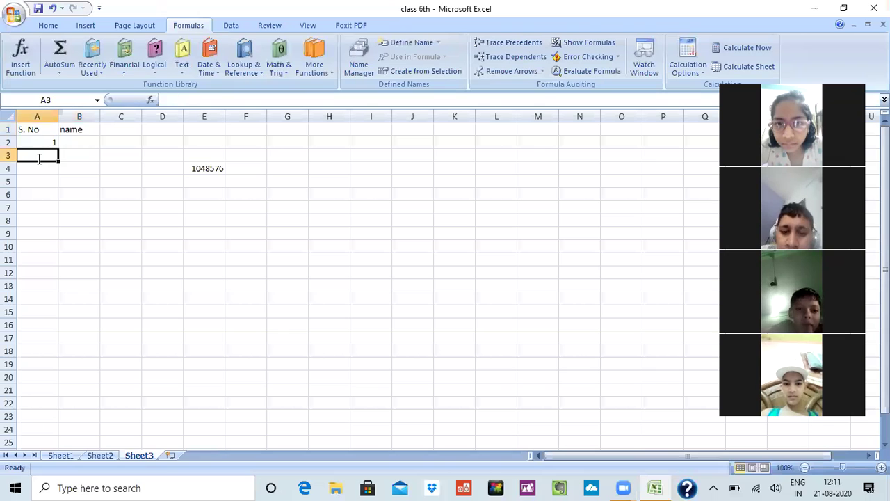
{"action": "type", "text": "2"}
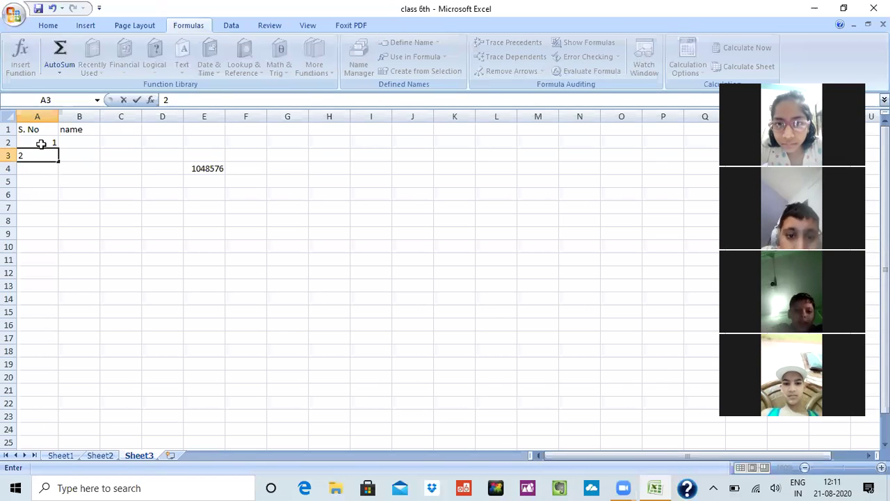
Fill the value 1 from cell A2 down to A16 and open the fill options.
{"action": "left_click", "coordinate": [58, 146]}
{"action": "left_click_drag", "start_coordinate": [59, 147], "coordinate": [70, 342]}
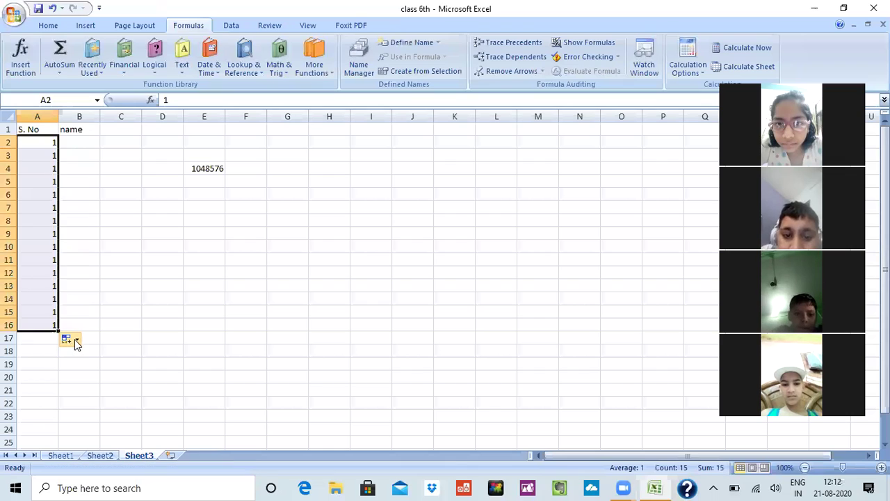
{"action": "left_click", "coordinate": [76, 340]}
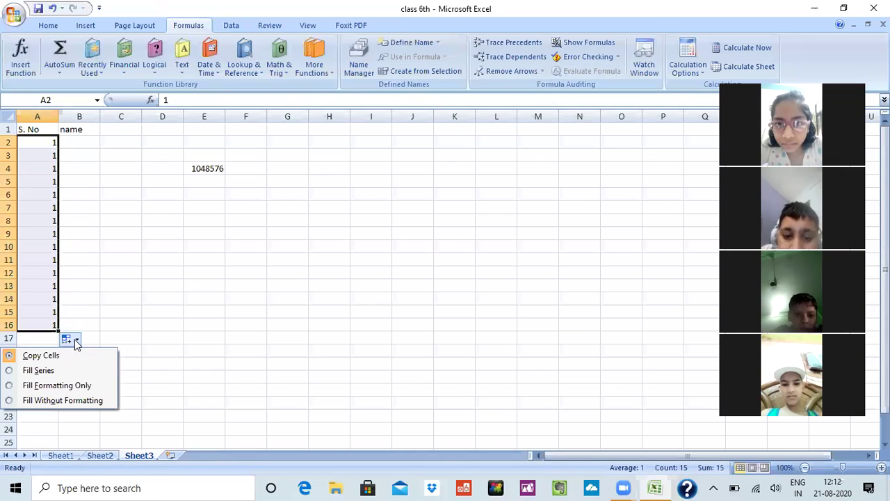
{"action": "left_click", "coordinate": [89, 313]}
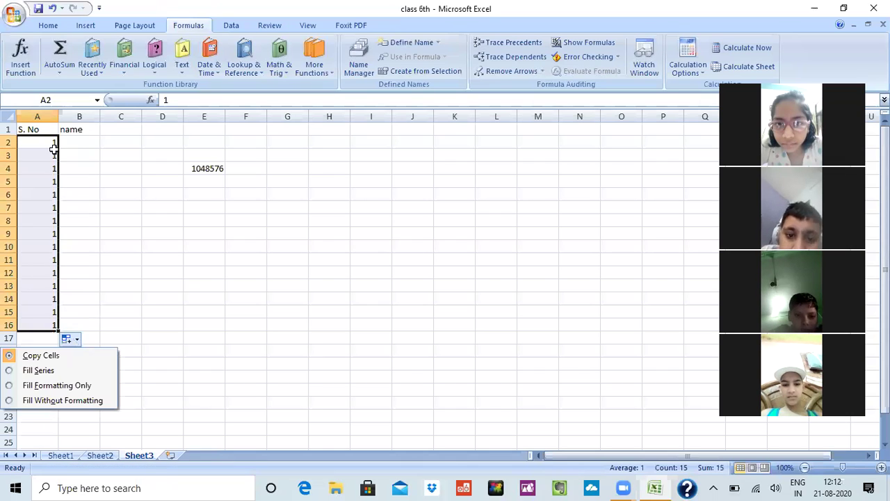
Delete cells A2:A17 under the S. No heading, shifting the neighbouring cells left.
{"action": "left_click", "coordinate": [35, 139]}
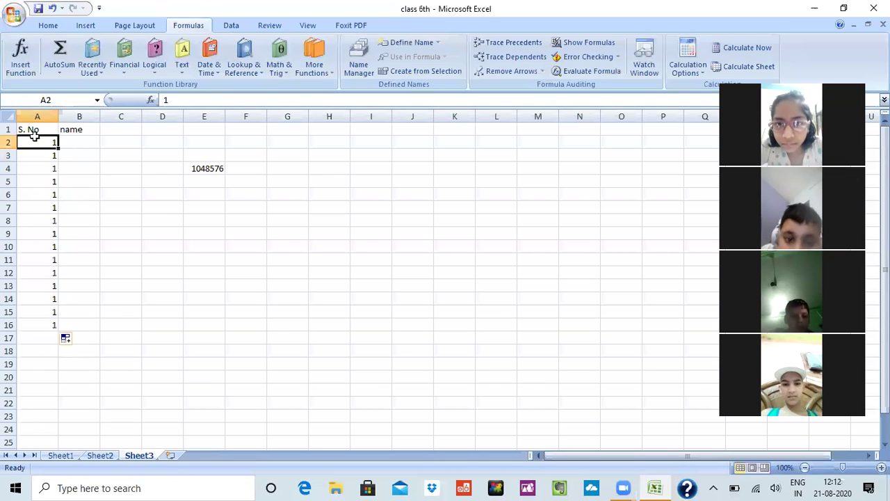
{"action": "left_click", "coordinate": [53, 339], "text": "shift"}
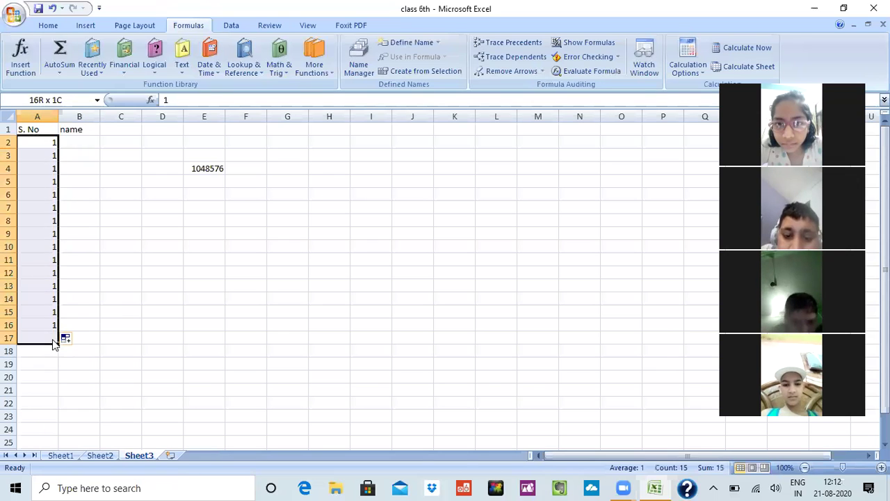
{"action": "right_click", "coordinate": [53, 341]}
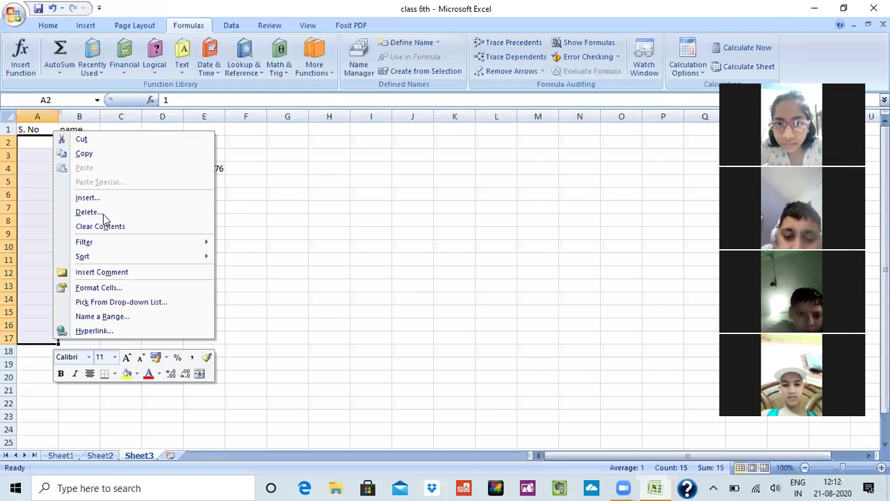
{"action": "left_click", "coordinate": [42, 144]}
{"action": "key", "text": "ctrl+z"}
Enter 1 in cell A2 and 2 in cell A3, and move the 2 to cell A11.
{"action": "type", "text": "1"}
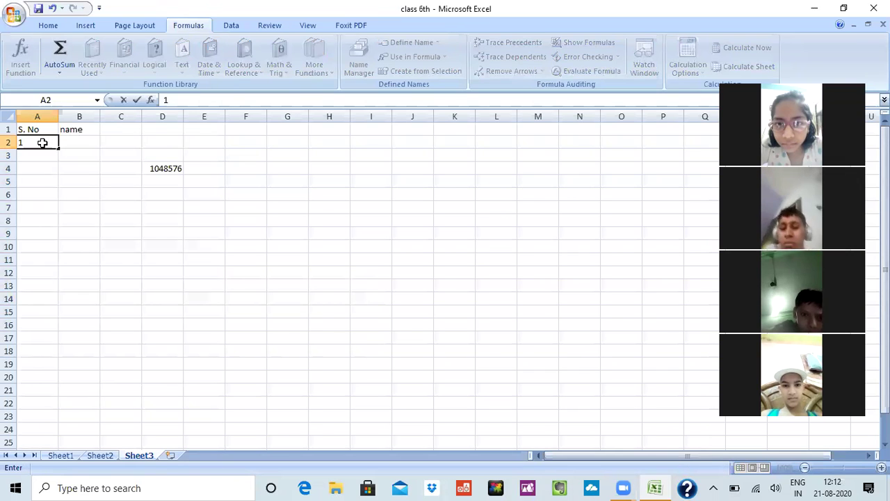
{"action": "key", "text": "Return"}
{"action": "type", "text": "2"}
{"action": "key", "text": "F2"}
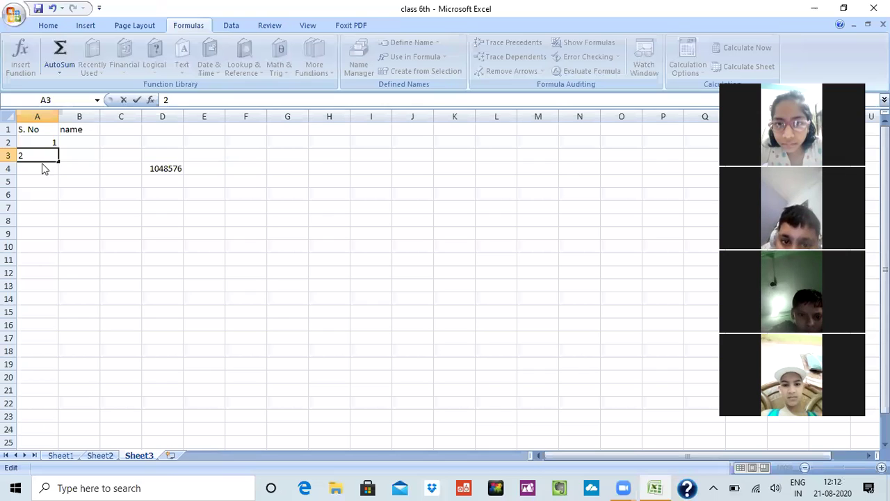
{"action": "left_click_drag", "start_coordinate": [35, 227], "coordinate": [34, 152]}
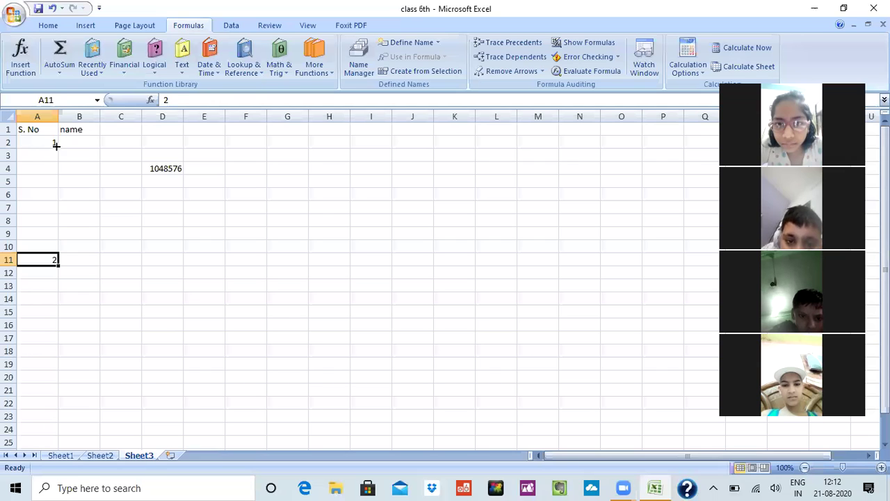
{"action": "left_click", "coordinate": [55, 143]}
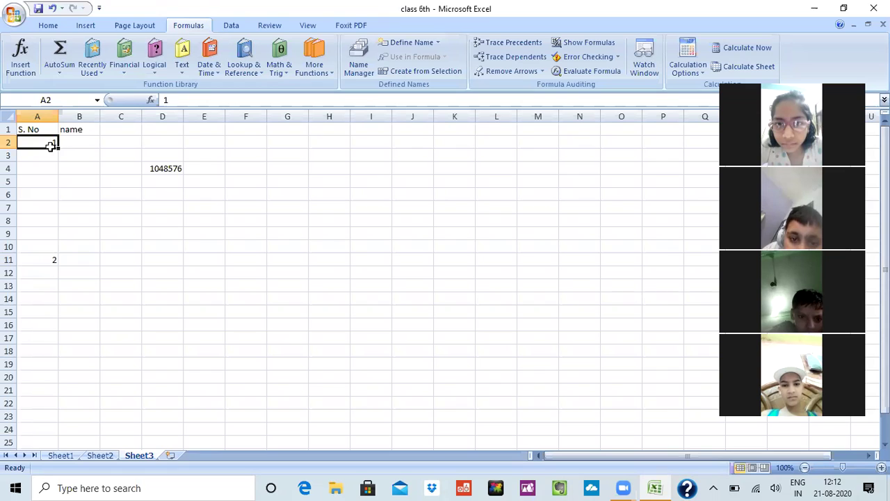
{"action": "left_click_drag", "start_coordinate": [52, 144], "coordinate": [60, 290]}
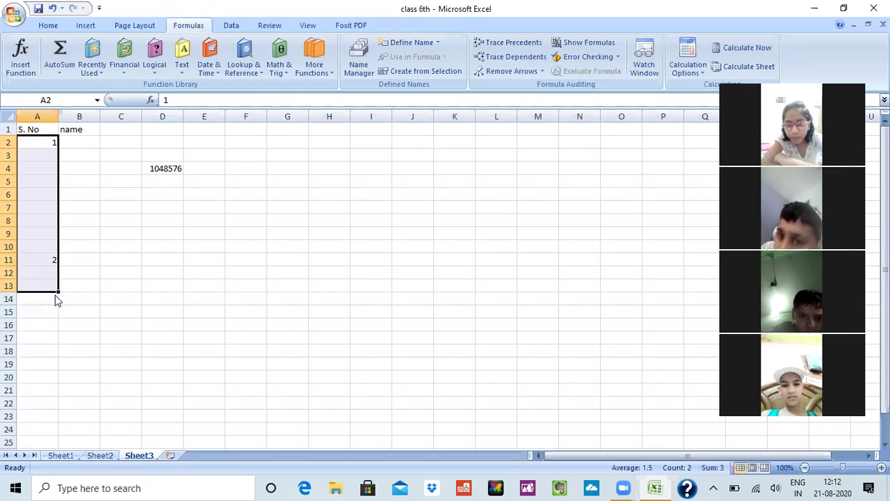
{"action": "right_click", "coordinate": [57, 300]}
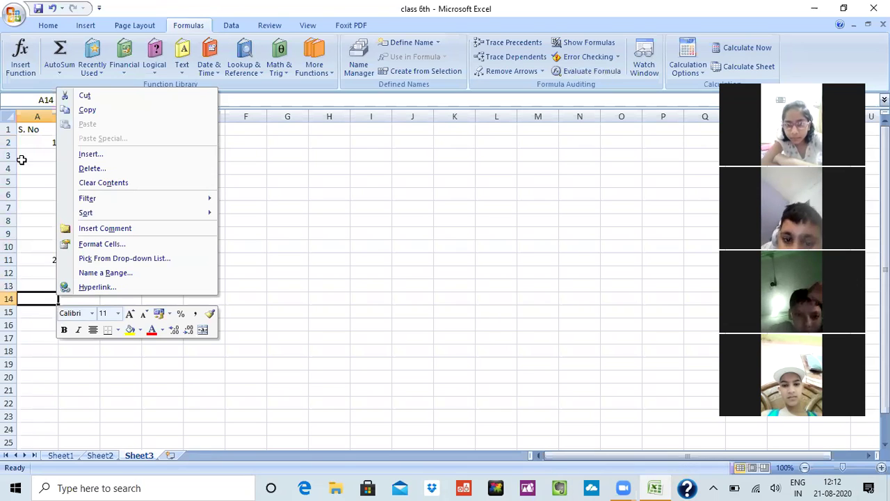
{"action": "key", "text": "Escape"}
{"action": "left_click", "coordinate": [49, 25]}
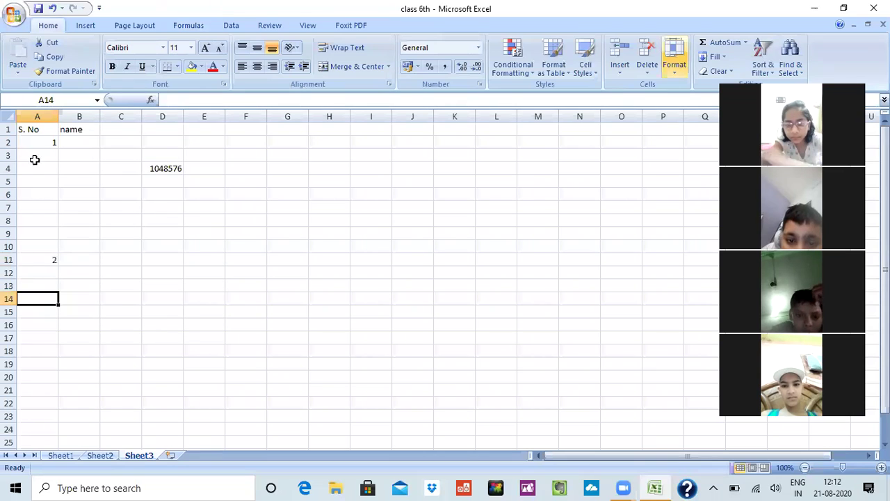
Enter 2 in cell A3 and 3 in cell A4 below the first serial number.
{"action": "left_click", "coordinate": [53, 146]}
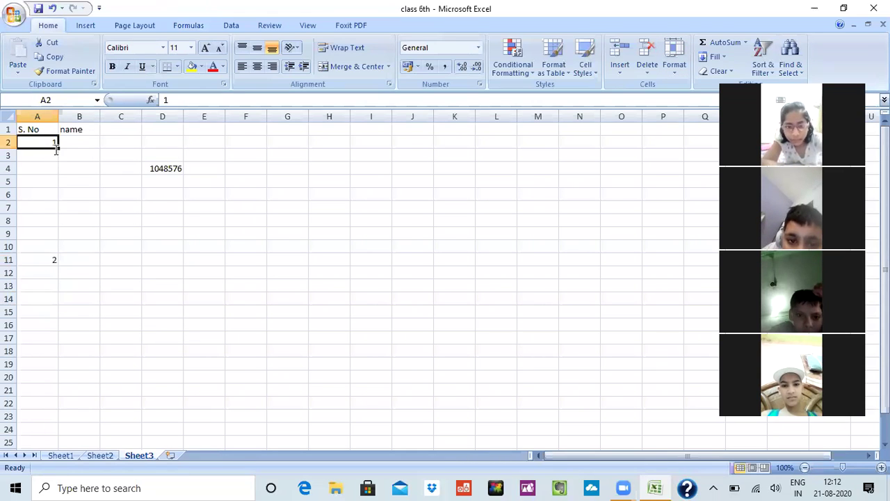
{"action": "left_click", "coordinate": [55, 150]}
{"action": "type", "text": "2"}
{"action": "key", "text": "Return"}
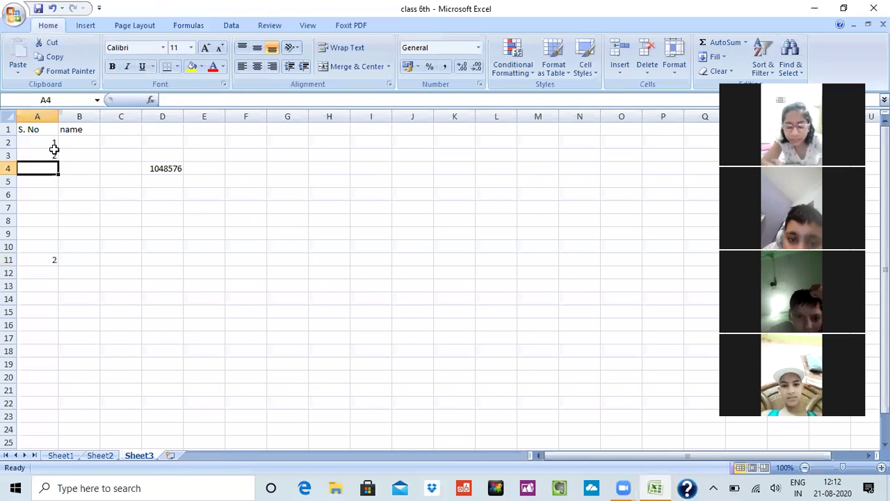
{"action": "type", "text": "3"}
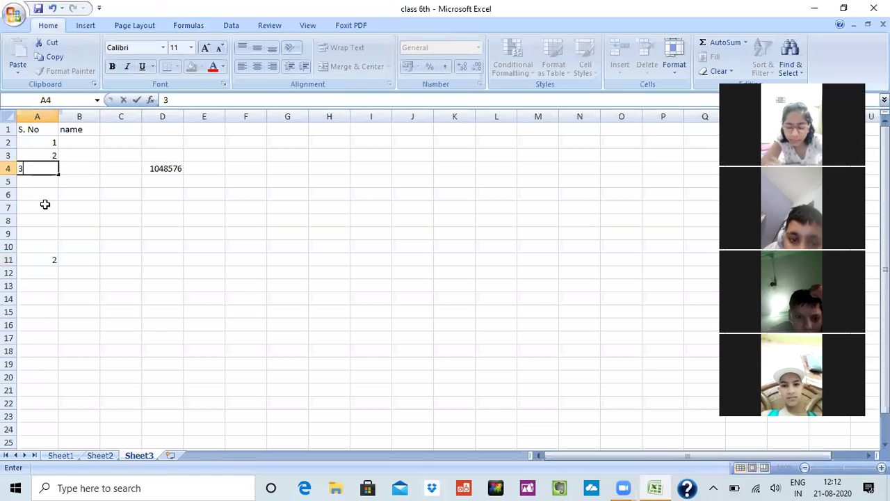
Fill from cell A2 down to A15 as a series running from 1 to 14.
{"action": "left_click", "coordinate": [53, 148]}
{"action": "left_click_drag", "start_coordinate": [58, 149], "coordinate": [54, 313]}
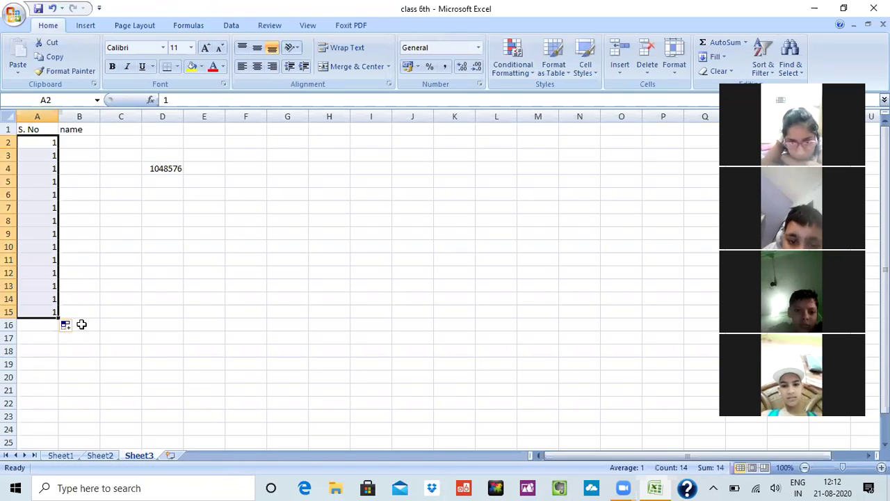
{"action": "left_click", "coordinate": [67, 325]}
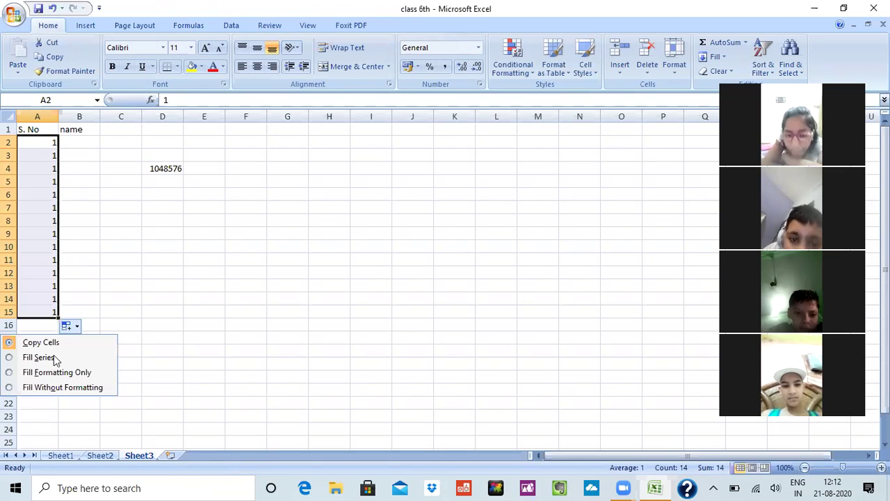
{"action": "left_click", "coordinate": [54, 357]}
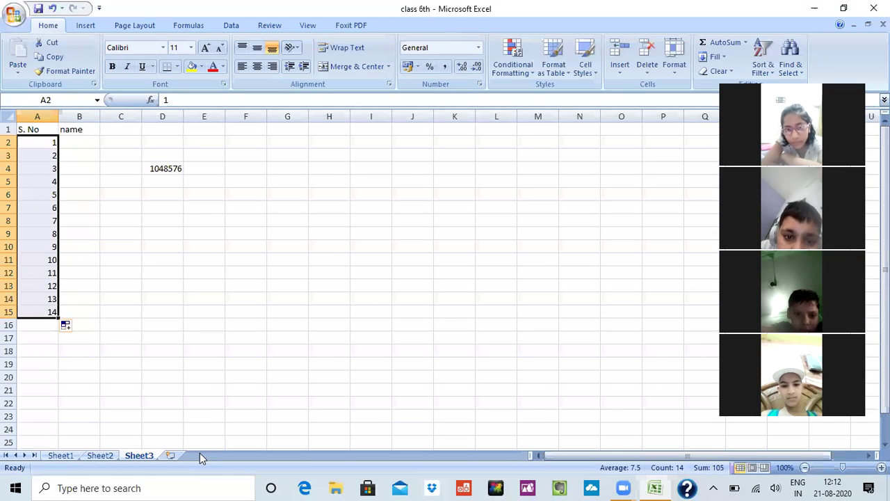
Enter the numbers 1, 2 and 3 in cells G2, G3 and G4.
{"action": "left_click", "coordinate": [291, 147]}
{"action": "type", "text": "1"}
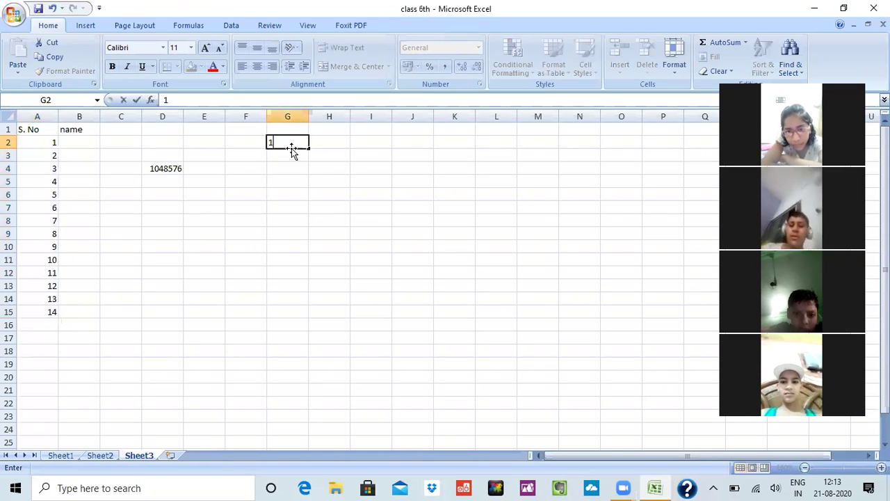
{"action": "key", "text": "Return"}
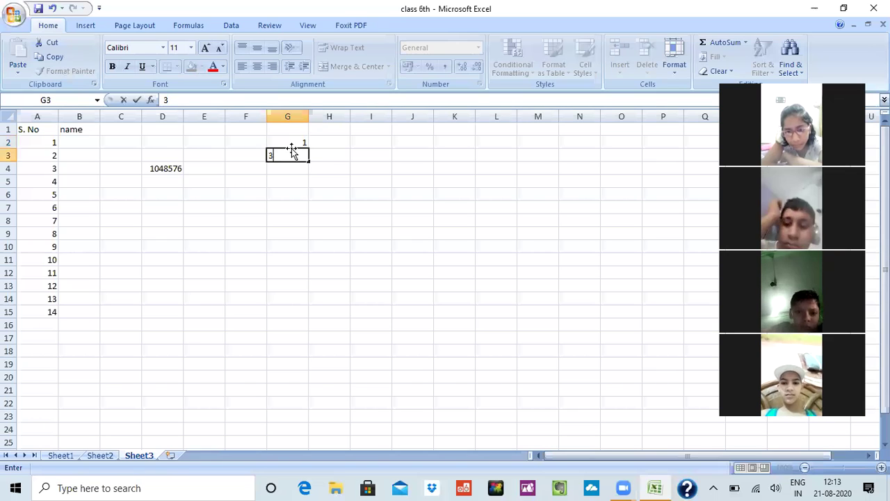
{"action": "type", "text": "2"}
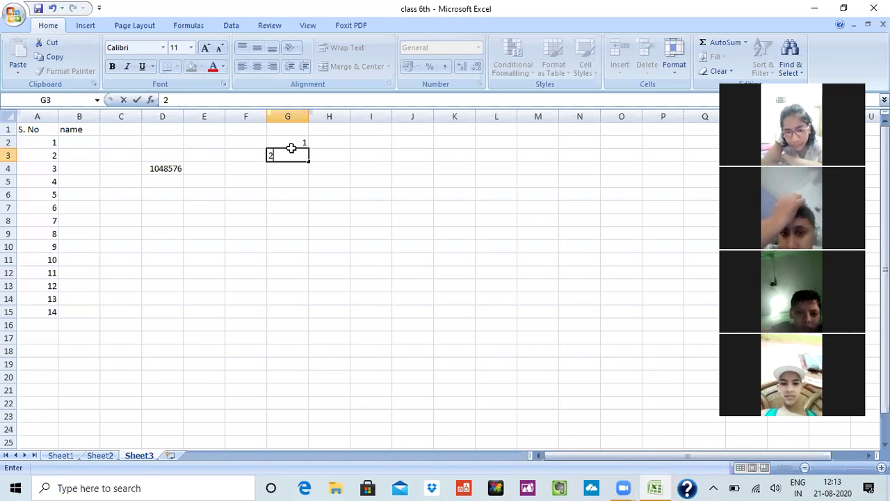
{"action": "key", "text": "Return"}
{"action": "type", "text": "3"}
Fill from cell G2 down to G29 as a series running from 1 to 28, and review the filled column.
{"action": "left_click", "coordinate": [290, 143]}
{"action": "left_click_drag", "start_coordinate": [307, 144], "coordinate": [315, 445]}
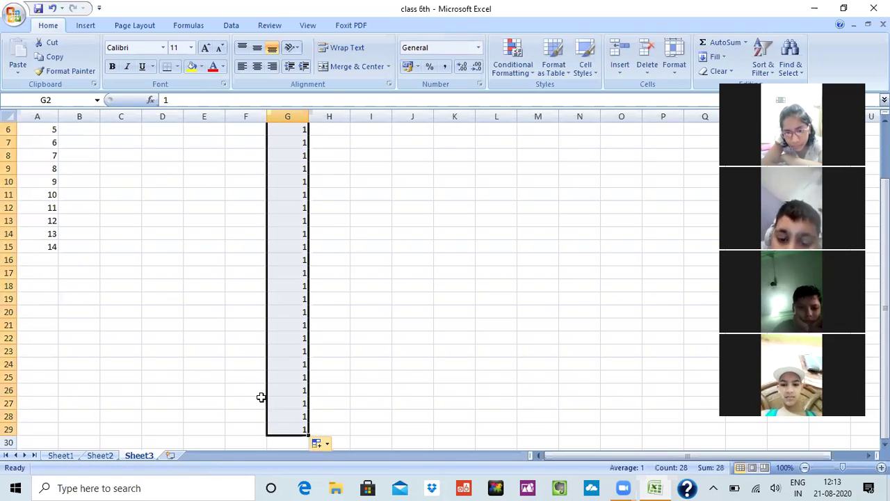
{"action": "left_click", "coordinate": [317, 443]}
{"action": "left_click", "coordinate": [261, 397]}
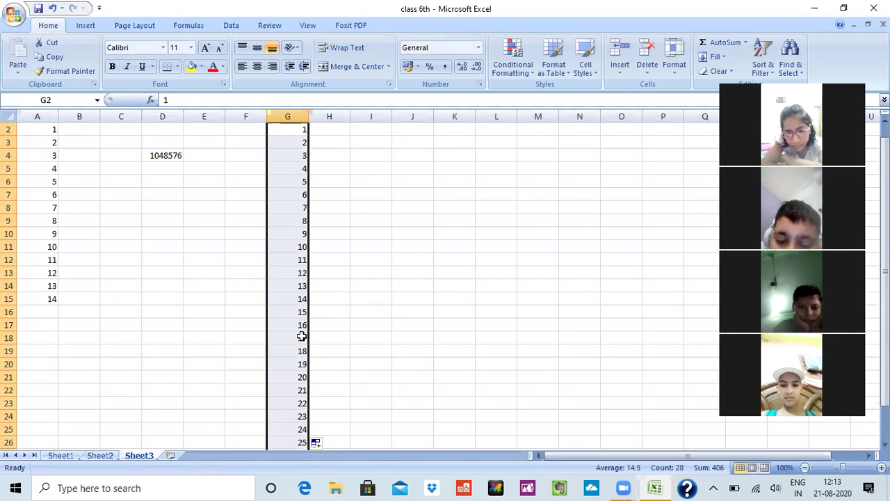
{"action": "scroll", "coordinate": [302, 336], "scroll_direction": "down", "scroll_amount": 5}
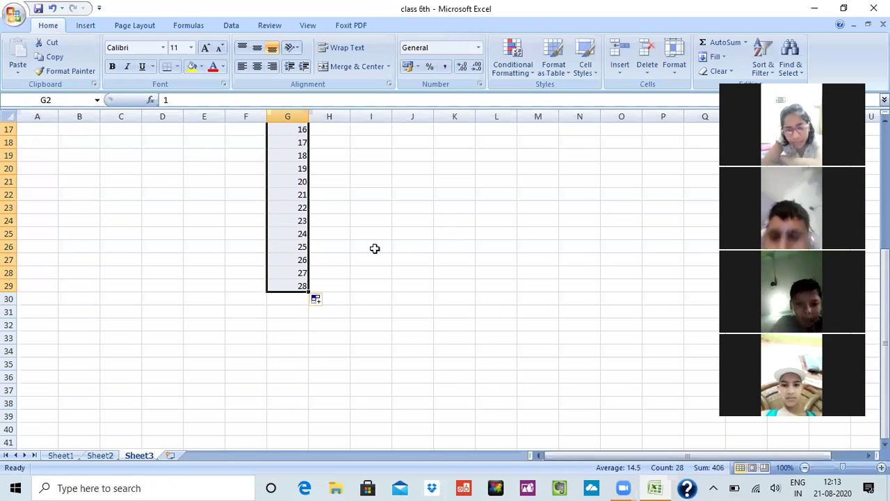
{"action": "scroll", "coordinate": [434, 195], "scroll_direction": "up", "scroll_amount": 5}
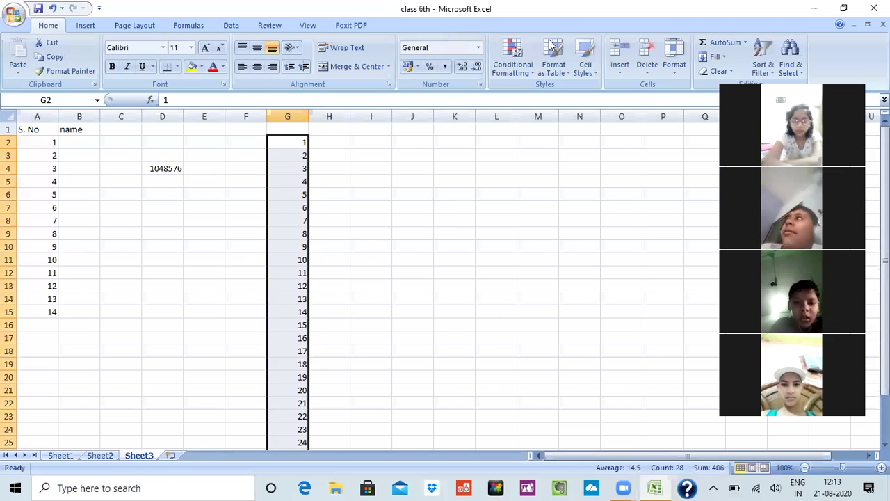